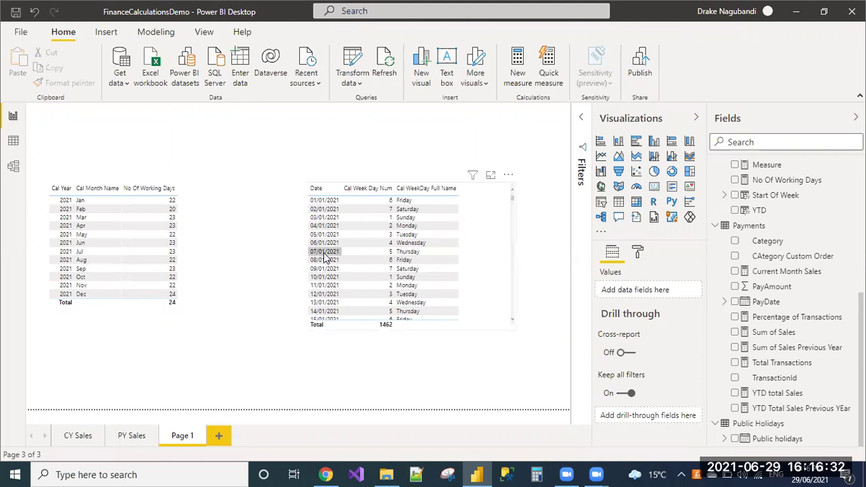
- Open the Public Holidays table in Data view to see its eight holiday dates
click(14, 140)
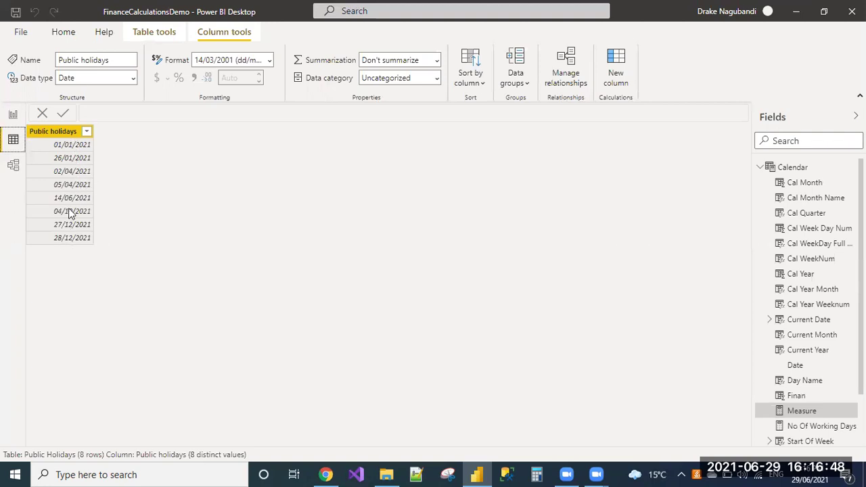
- In Model view, link Public Holidays' Public holidays column to Calendar's Date column
click(14, 166)
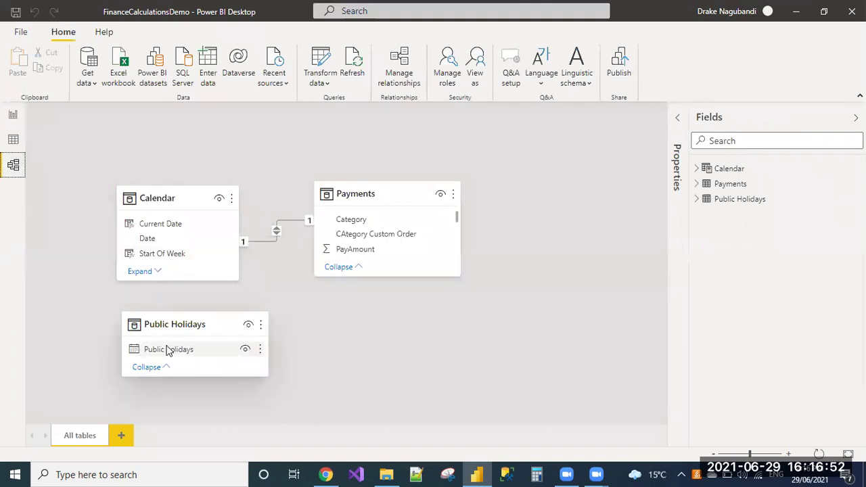
drag(159, 351, 151, 242)
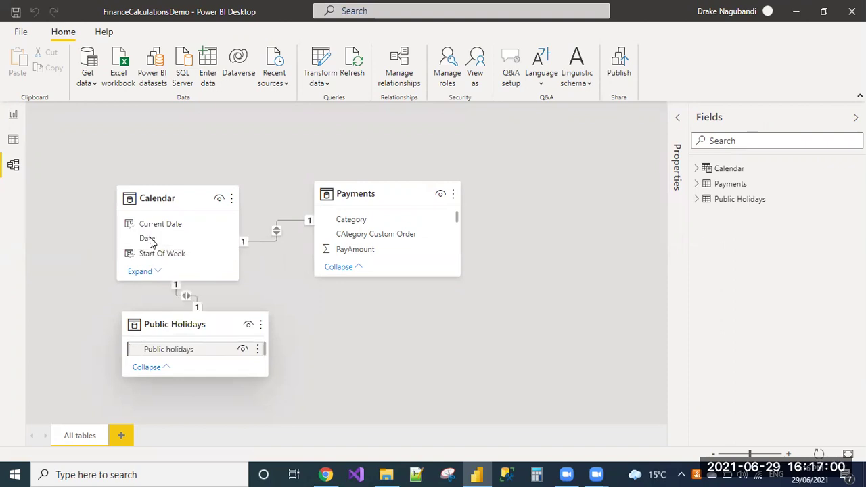
- Add Public holidays to the monthly working days table, summarised as Count (total 8)
click(21, 116)
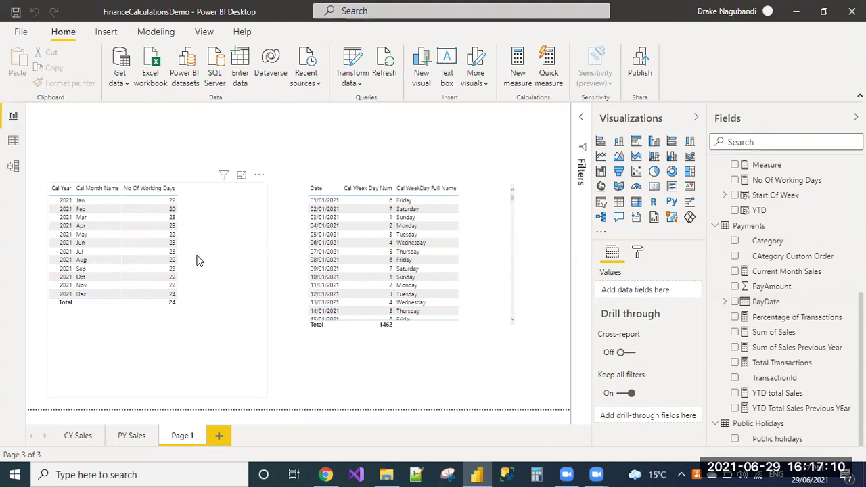
click(110, 212)
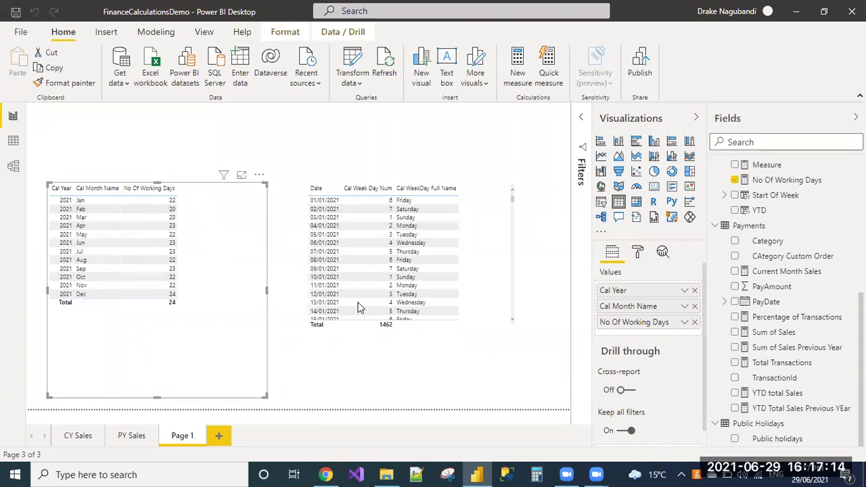
click(735, 439)
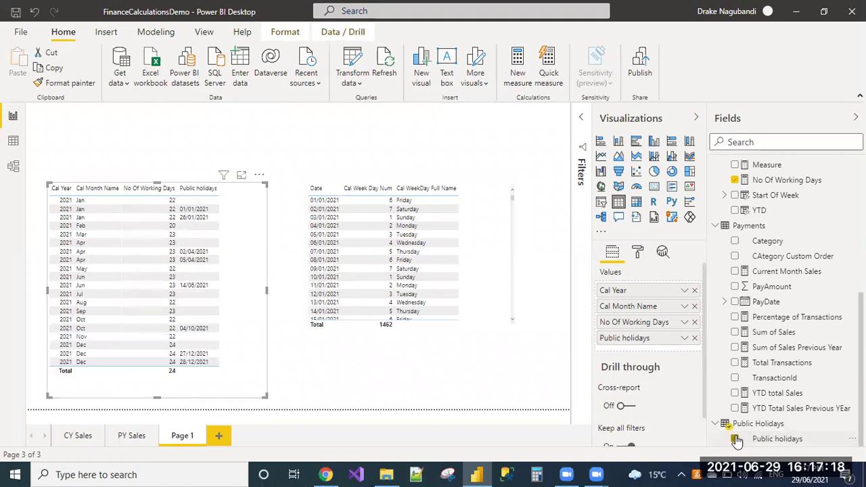
right_click(616, 340)
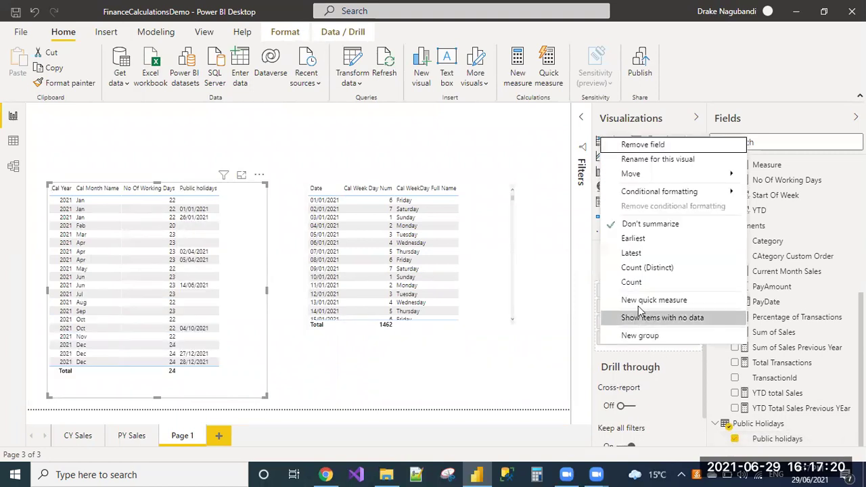
click(635, 283)
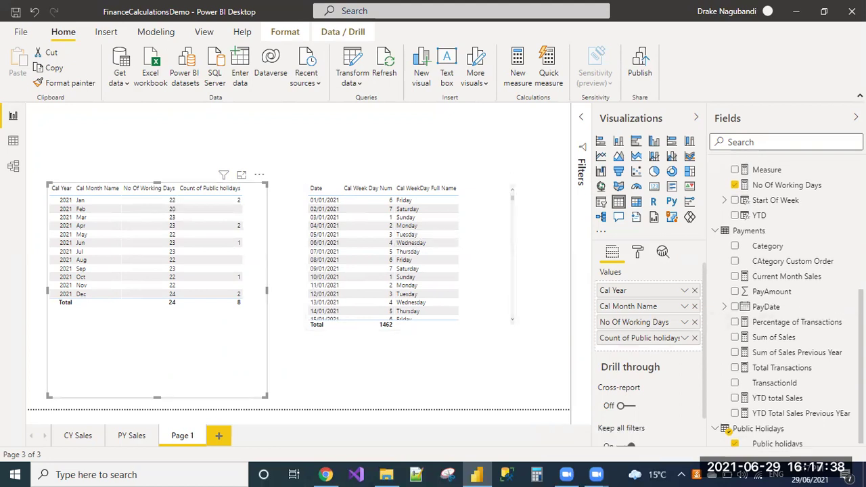
scroll(744, 304, up, 5)
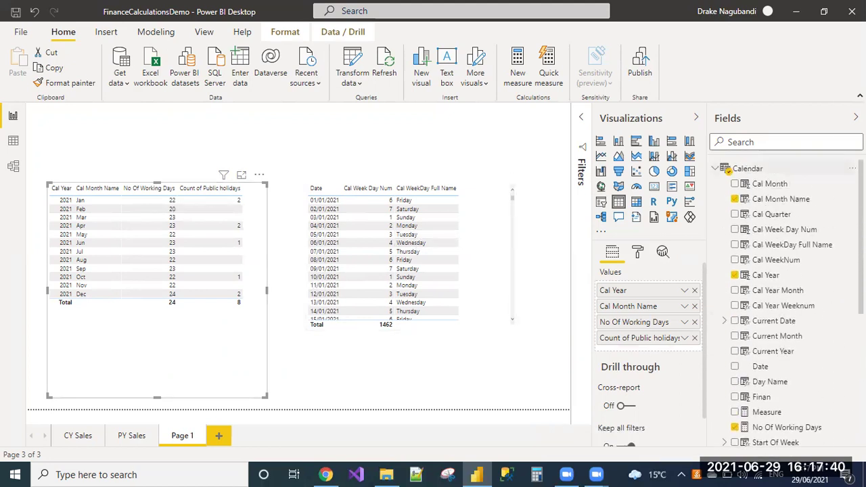
- Start a new Calendar measure named 'No Of Working Day excluidng Holidays'
click(852, 169)
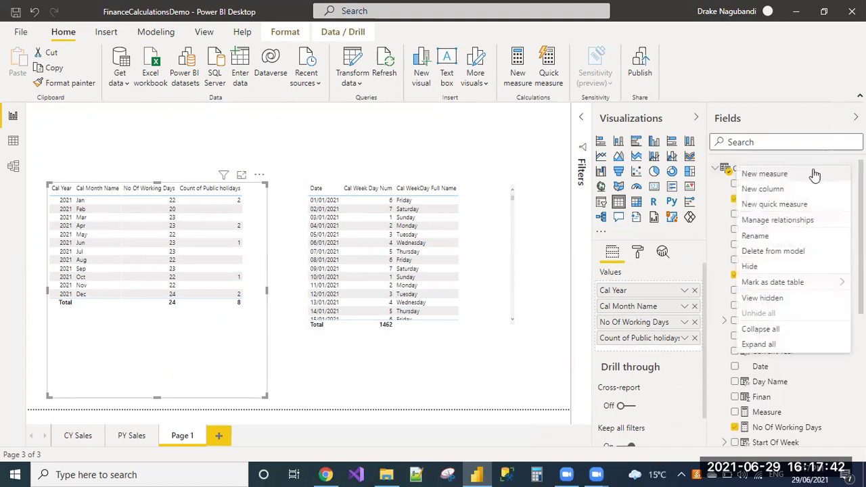
key(Escape)
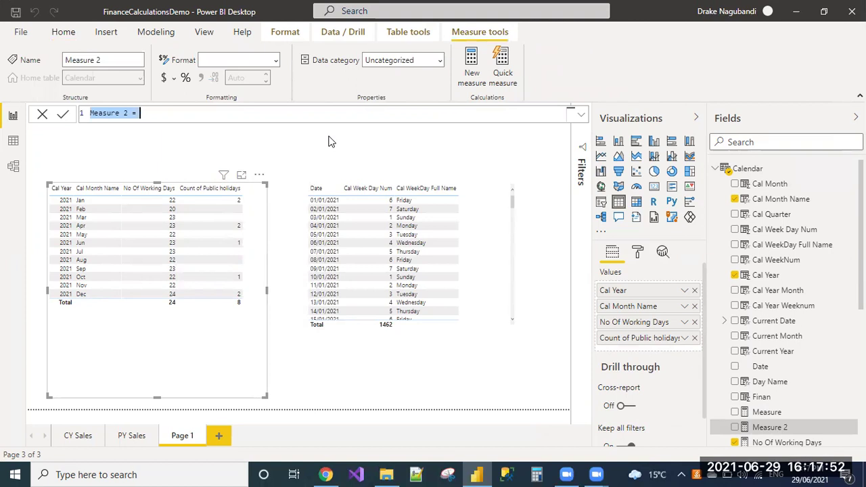
text(No Of )
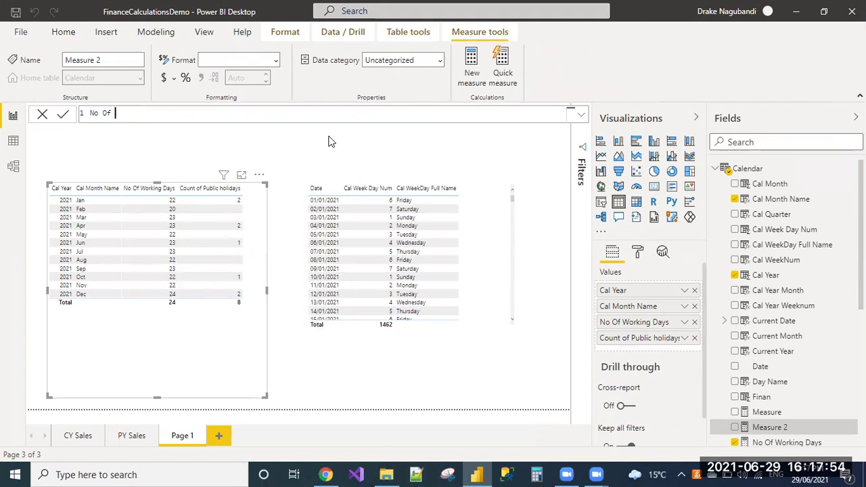
text(Working Day excluidng )
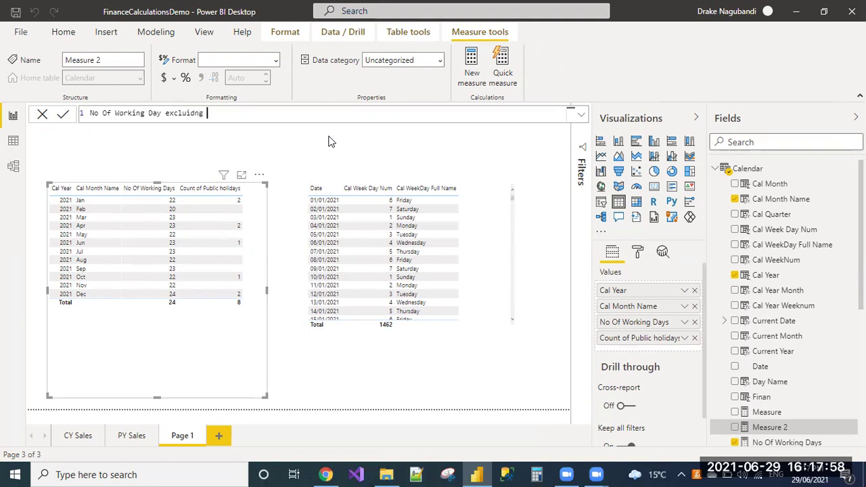
text(=Holidays)
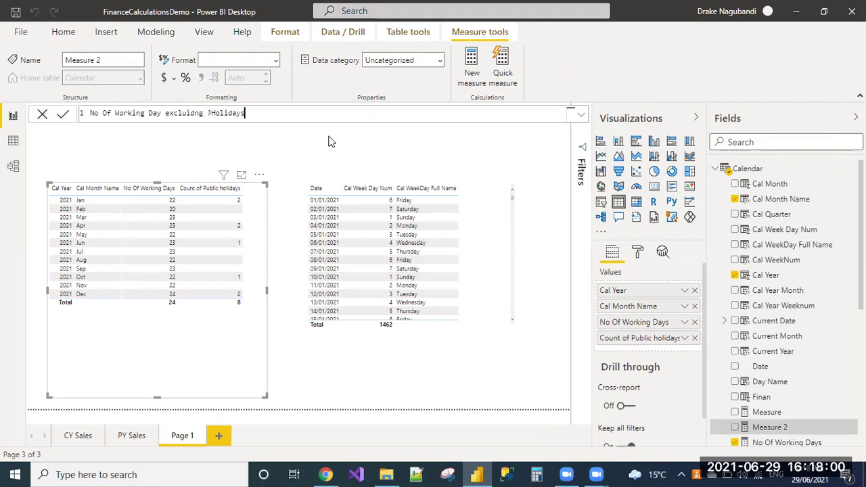
text(=)
key(Left)
key(Left)
key(Left)
key(Left)
key(Left)
key(Left)
key(Left)
key(Left)
key(Left)
key(BackSpace)
- Define the measure as [No Of Working Days] - COUNT('Public Holidays'[Public holidays])
text([no)
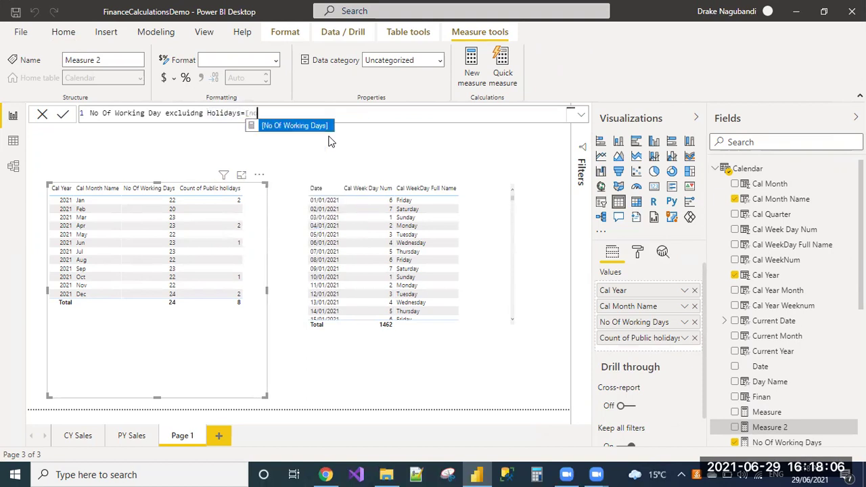
key(Tab)
text(- )
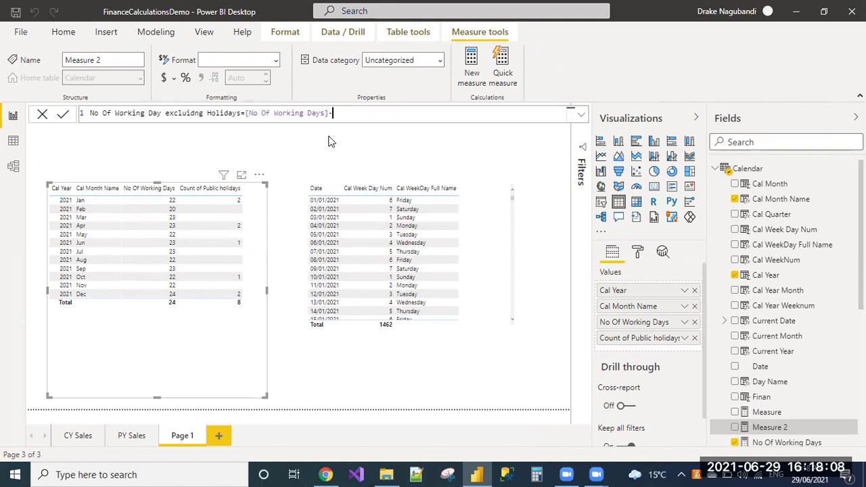
text(Count)
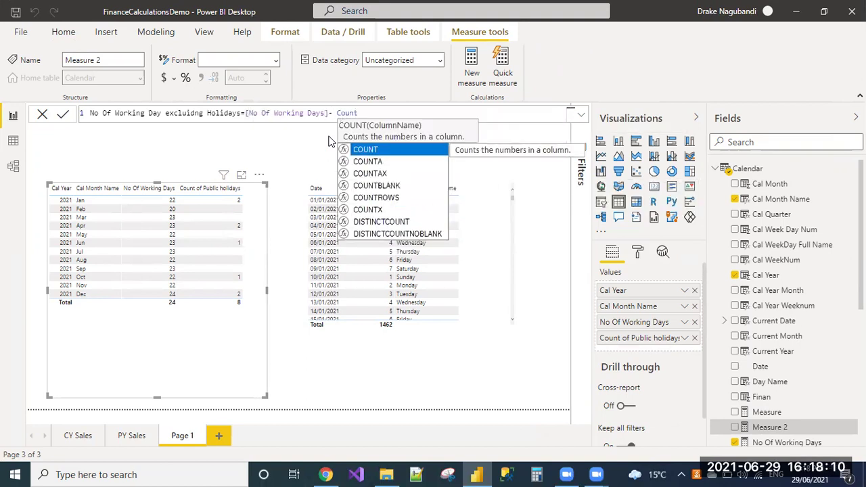
key(Tab)
text('P)
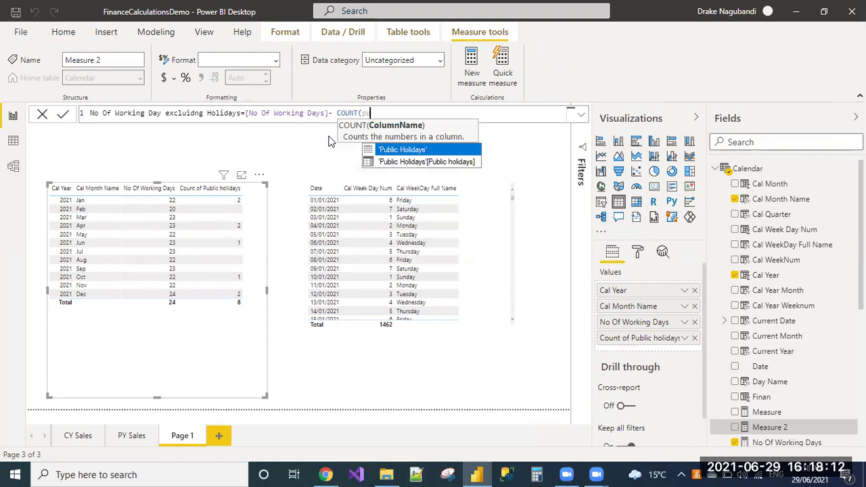
text(u)
key(Down)
key(Tab)
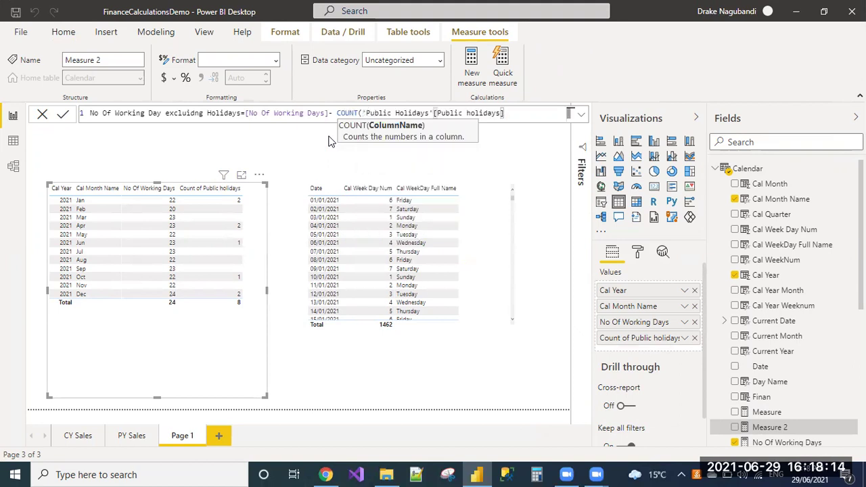
text())
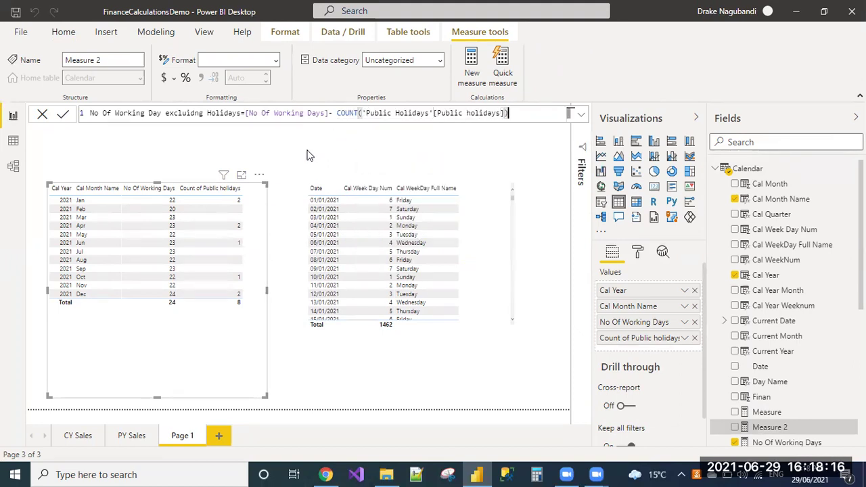
key(Return)
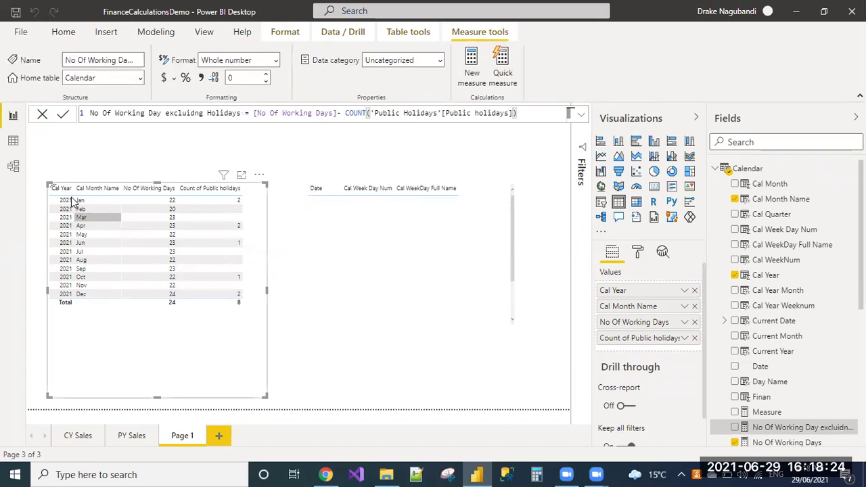
- Add the holiday-excluding working days measure as a column and widen the monthly table
drag(41, 188, 30, 189)
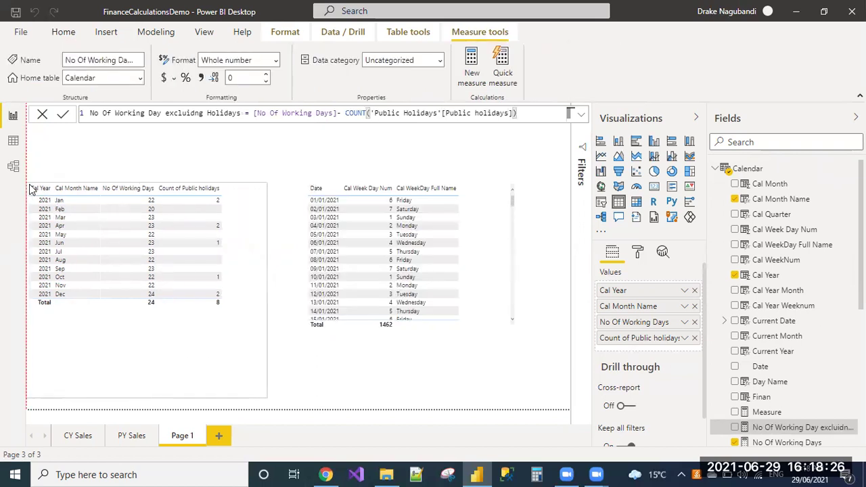
click(736, 428)
drag(270, 290, 300, 304)
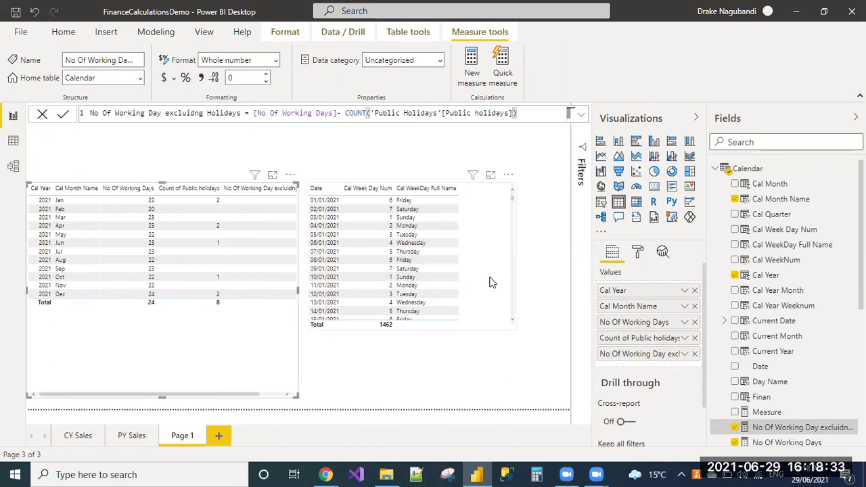
- Move the calendar dates table right and widen the monthly table to show its last column
click(511, 178)
drag(510, 178, 564, 184)
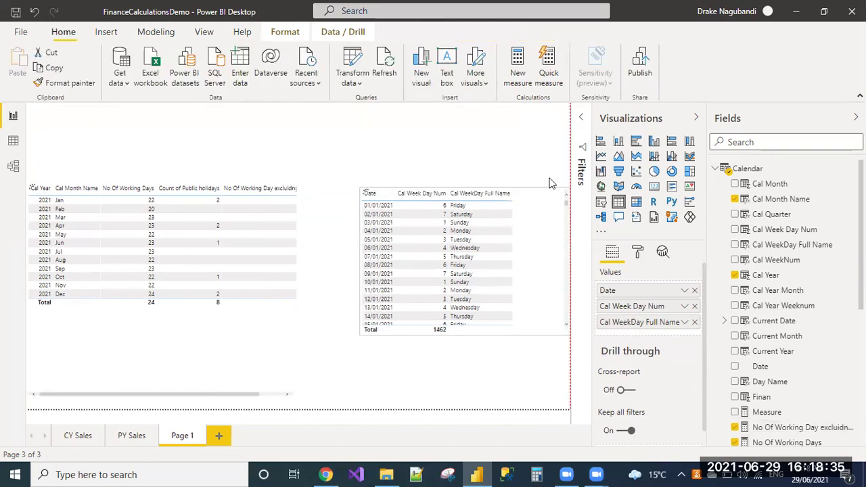
click(274, 363)
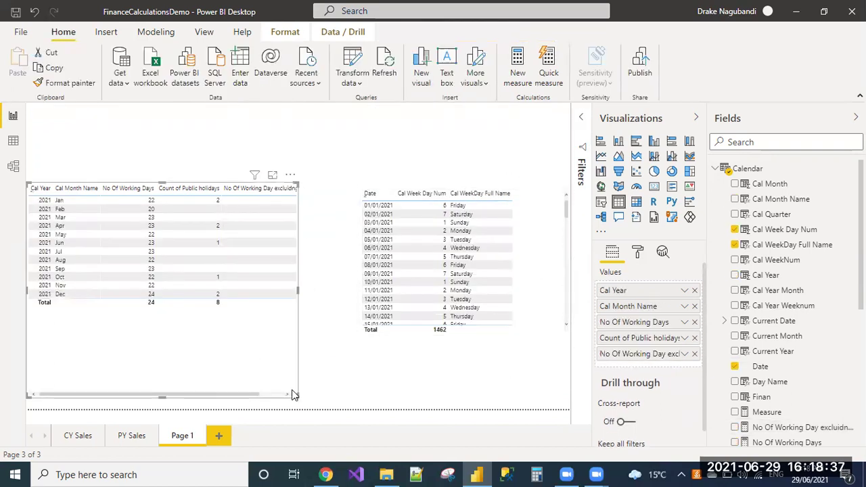
drag(331, 400, 340, 398)
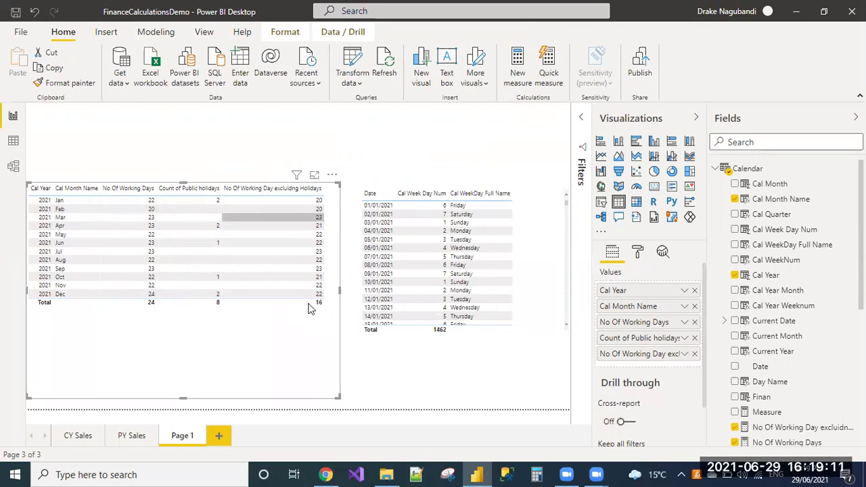
mouse_move(297, 176)
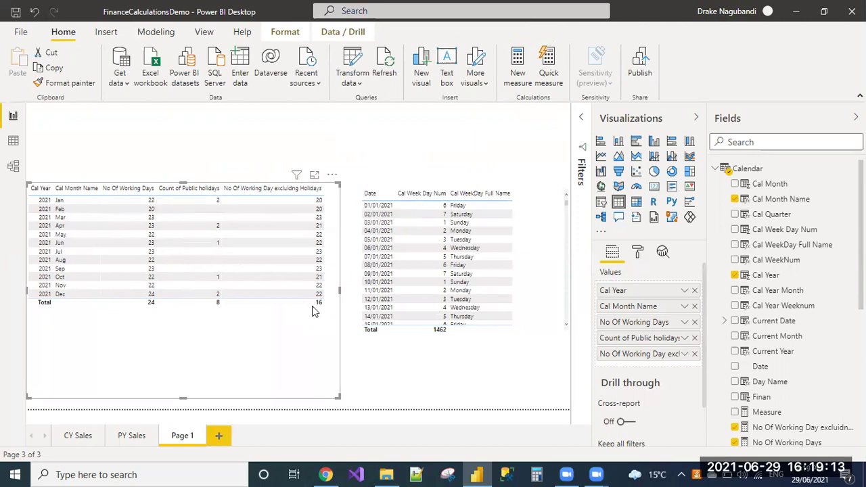